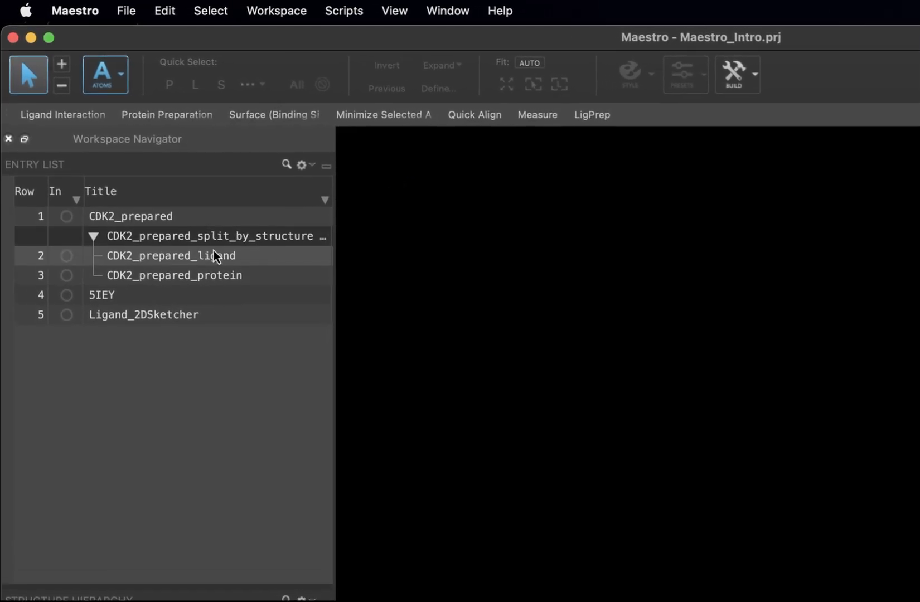
- Include the CDK2_prepared_ligand entry in the workspace and duplicate it in place
double_click(210, 249)
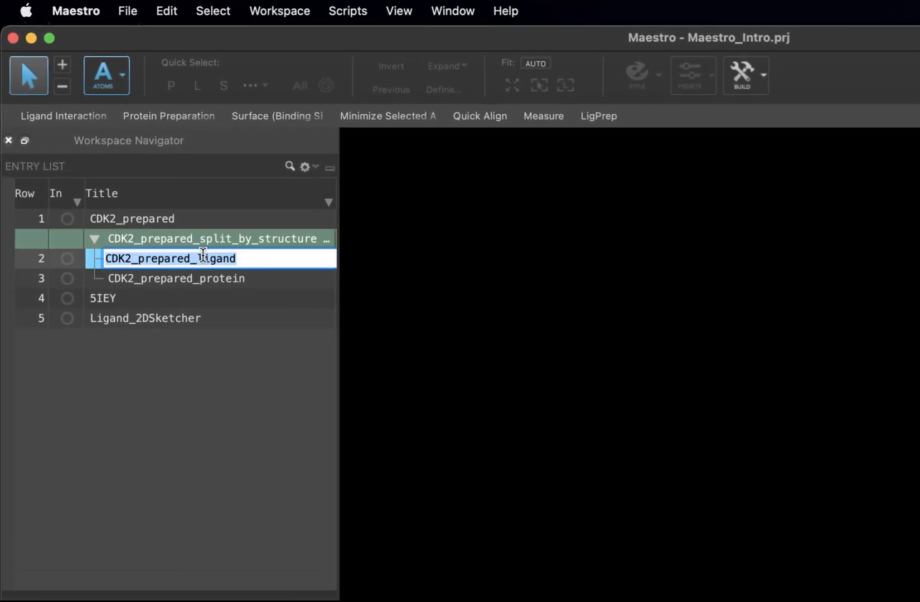
click(68, 263)
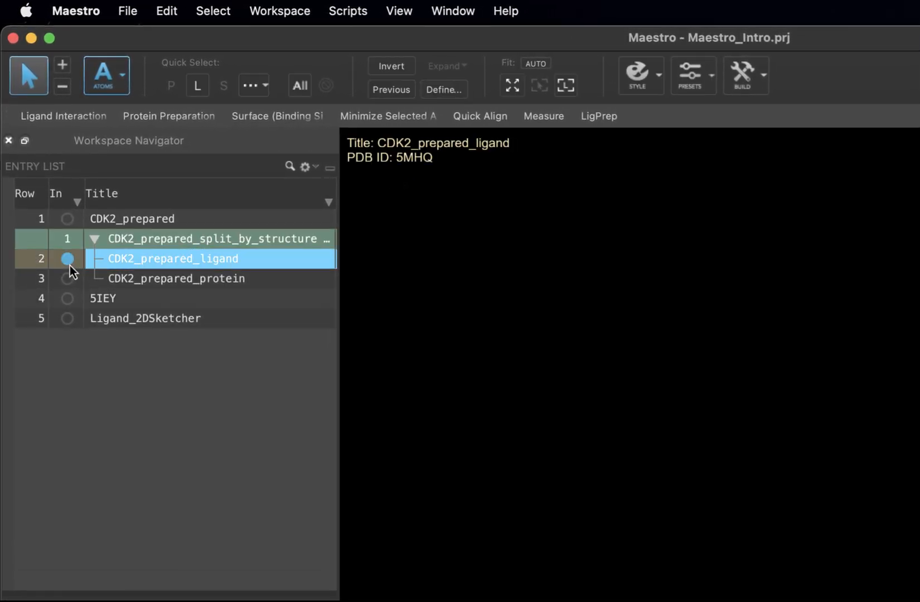
right_click(325, 262)
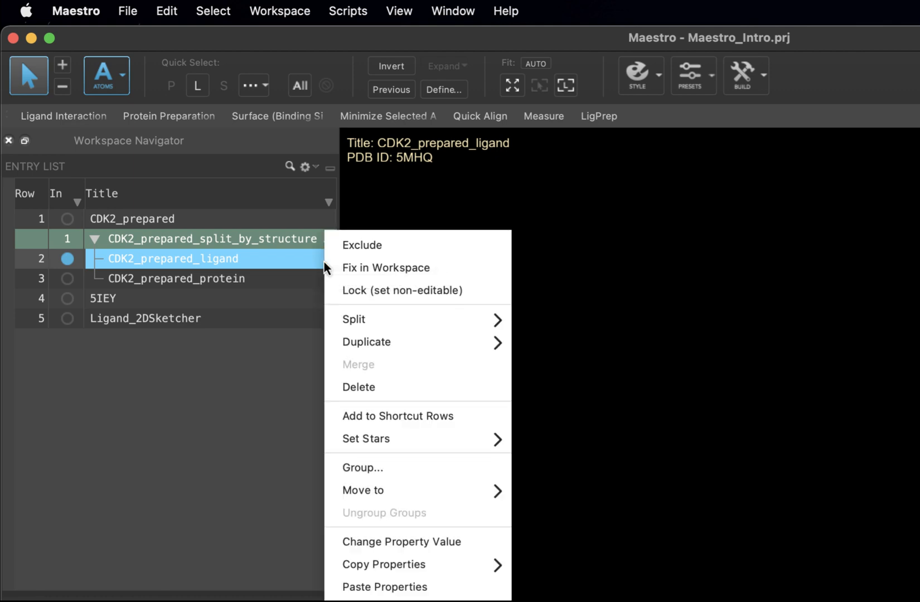
mouse_move(371, 332)
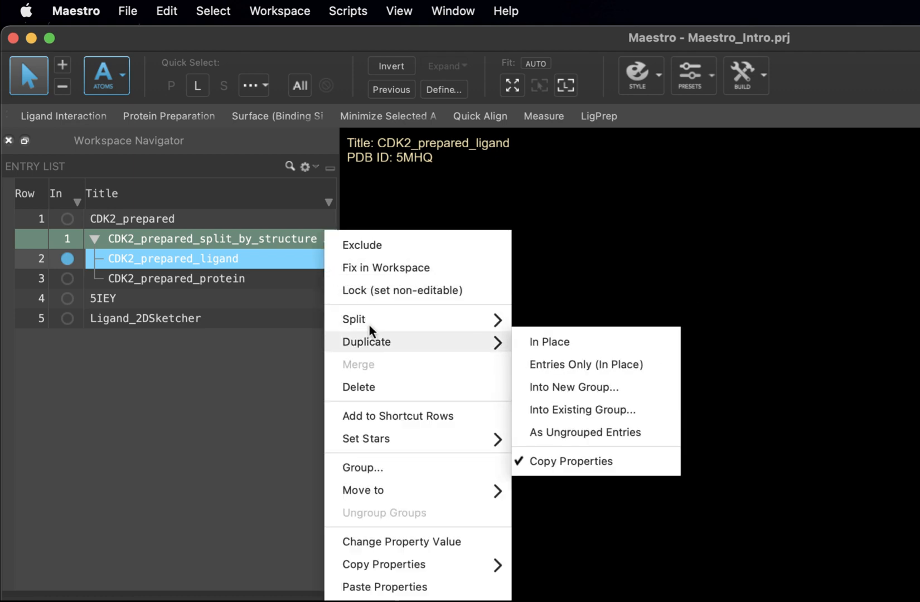
click(547, 343)
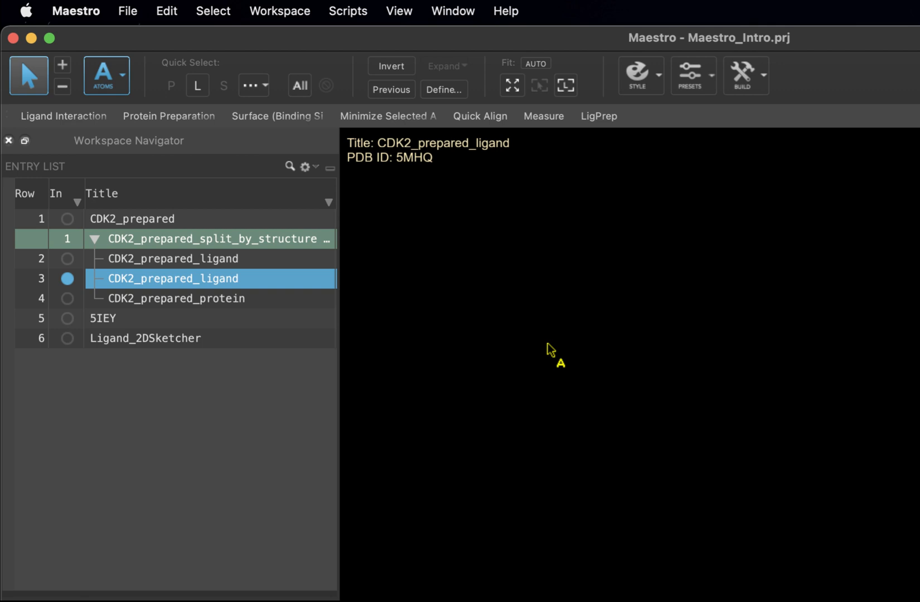
- Rename the duplicated ligand entry as Ligand_3DBuilder
double_click(191, 282)
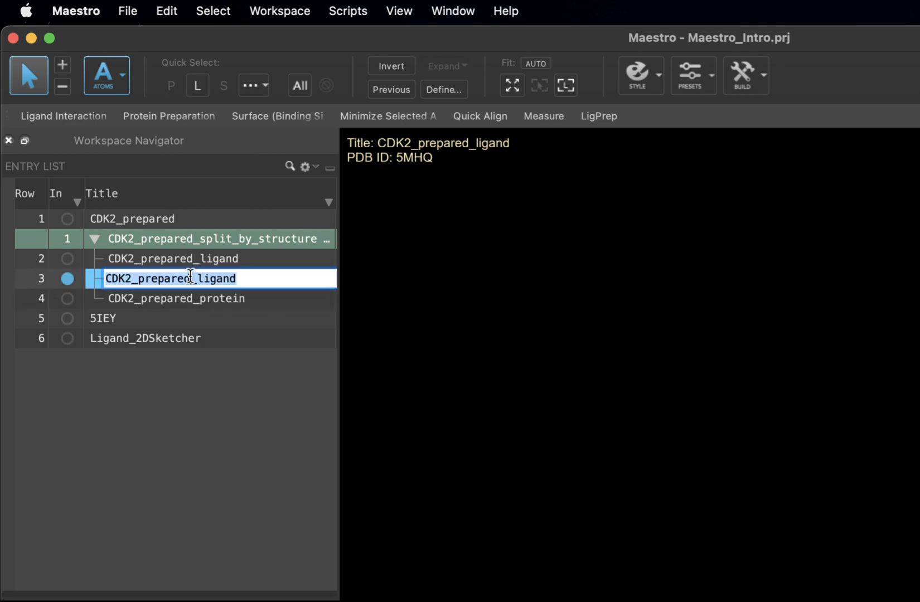
text(Ligand_)
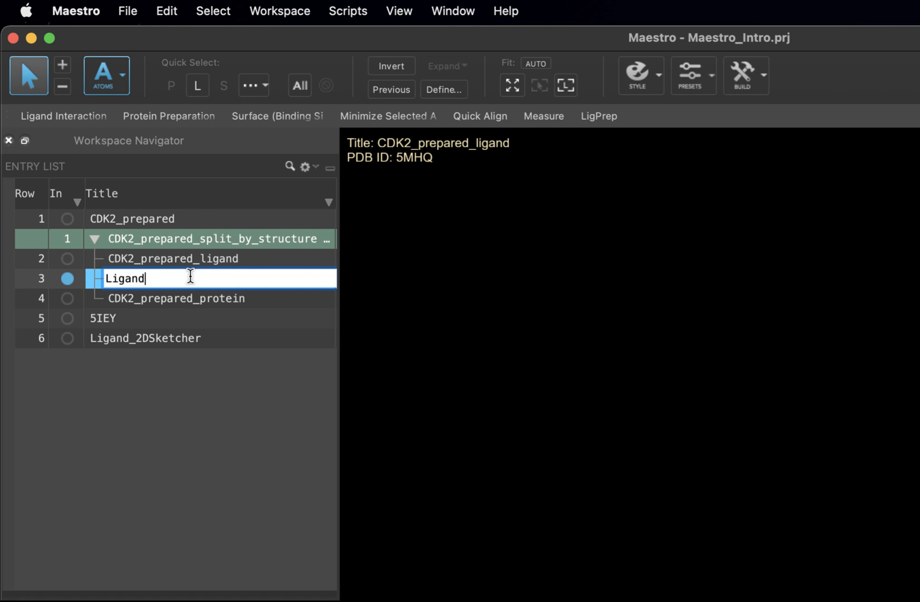
text(3DBuilt)
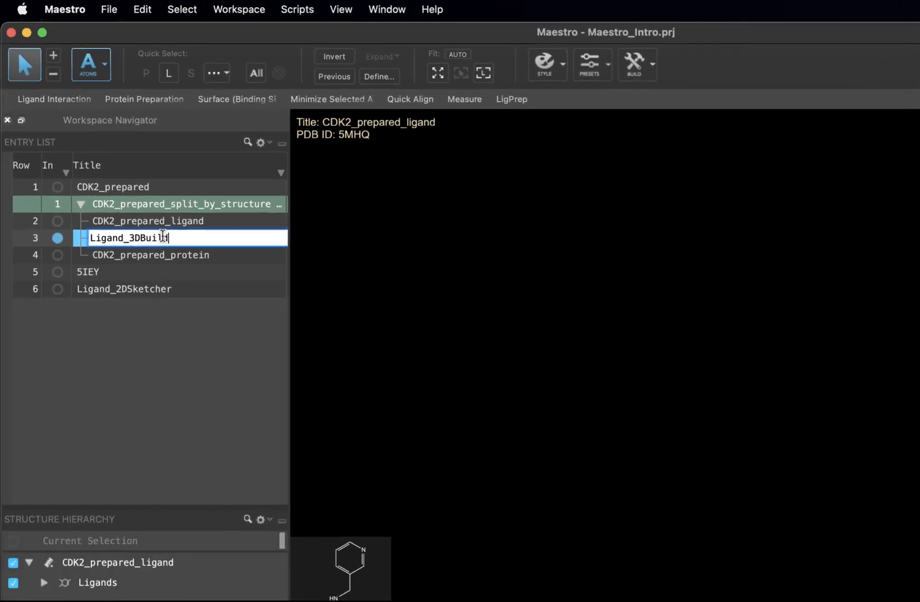
text(er)
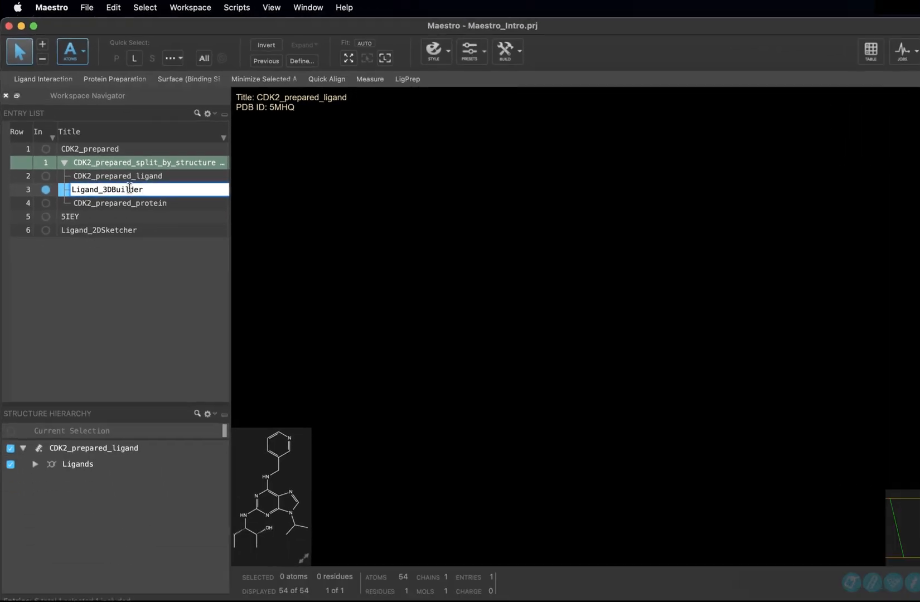
key(Return)
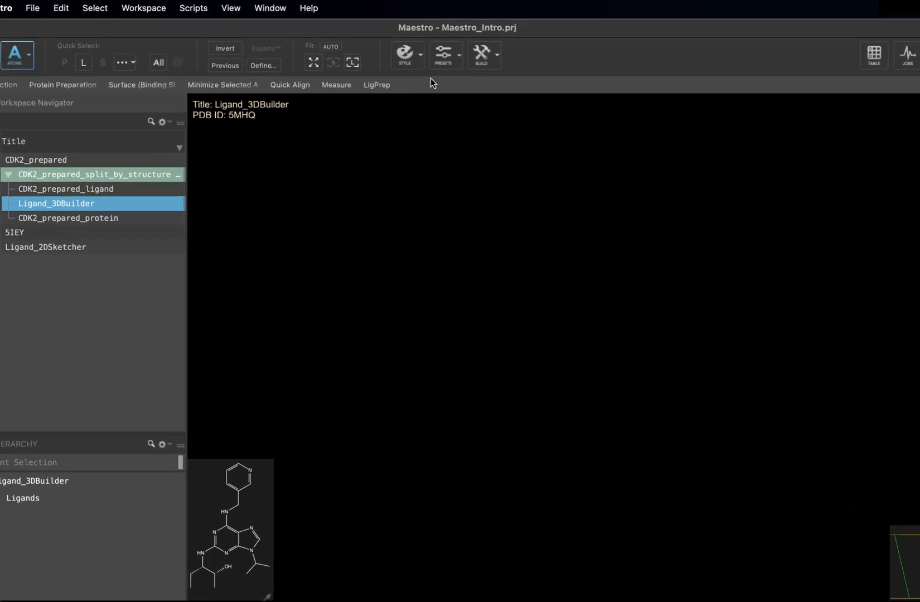
- In the 3D Builder, draw a new carbon bonded to a terminal methyl of the ligand's isopropyl group and accept the drawing
click(482, 60)
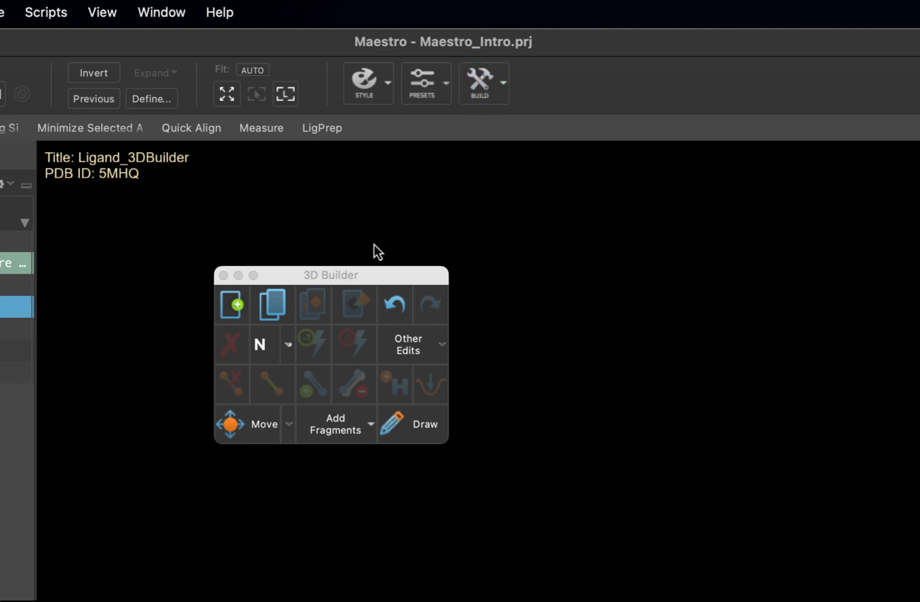
drag(353, 275, 393, 250)
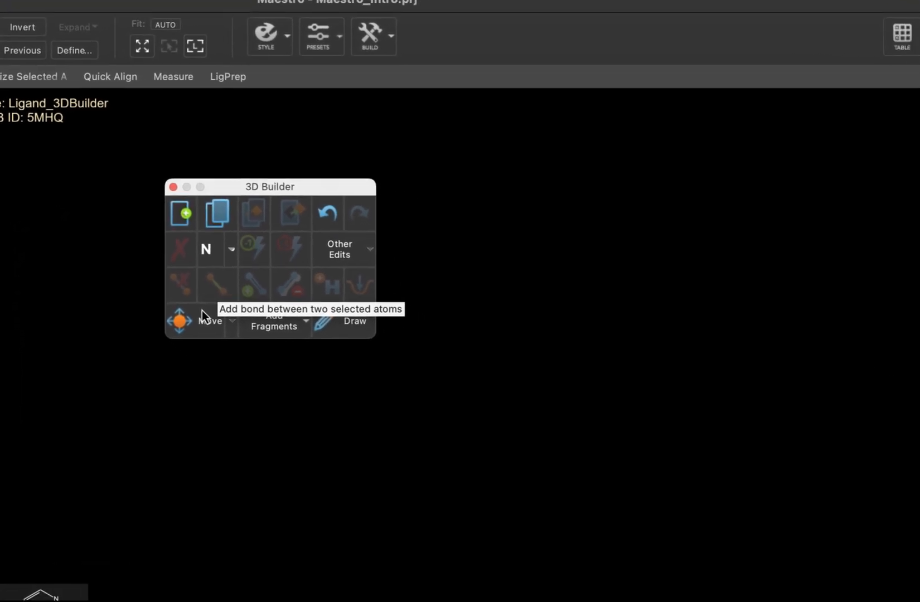
click(342, 324)
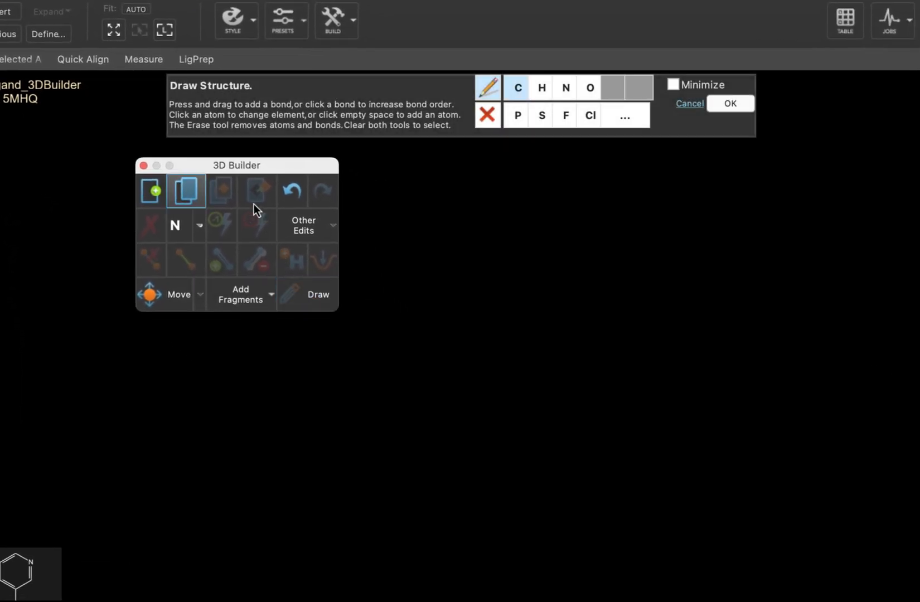
click(164, 29)
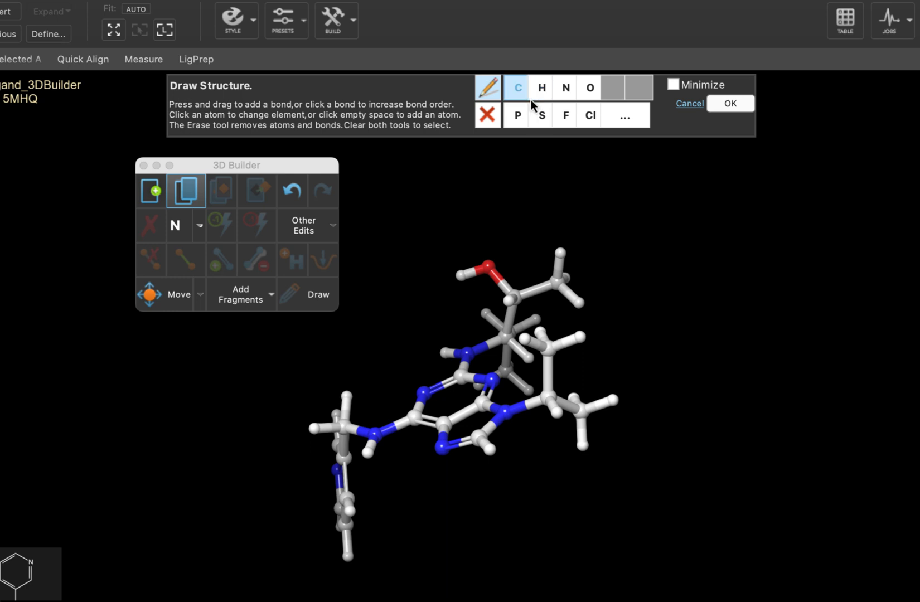
click(584, 417)
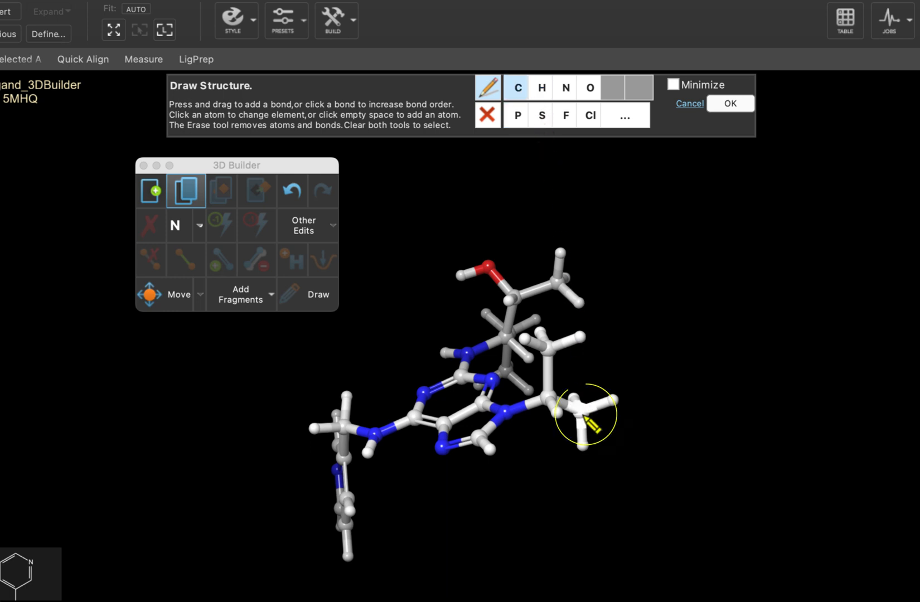
drag(584, 417, 661, 440)
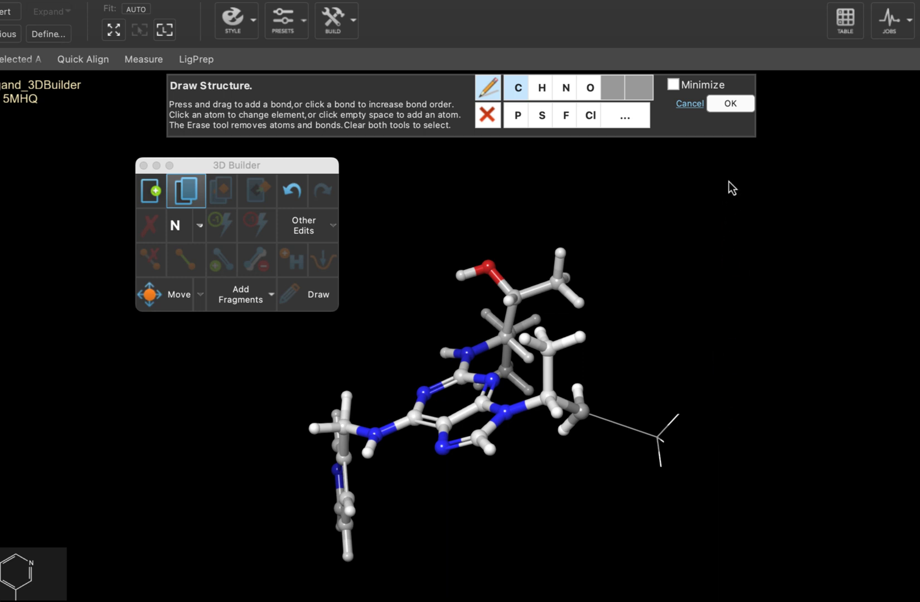
click(734, 107)
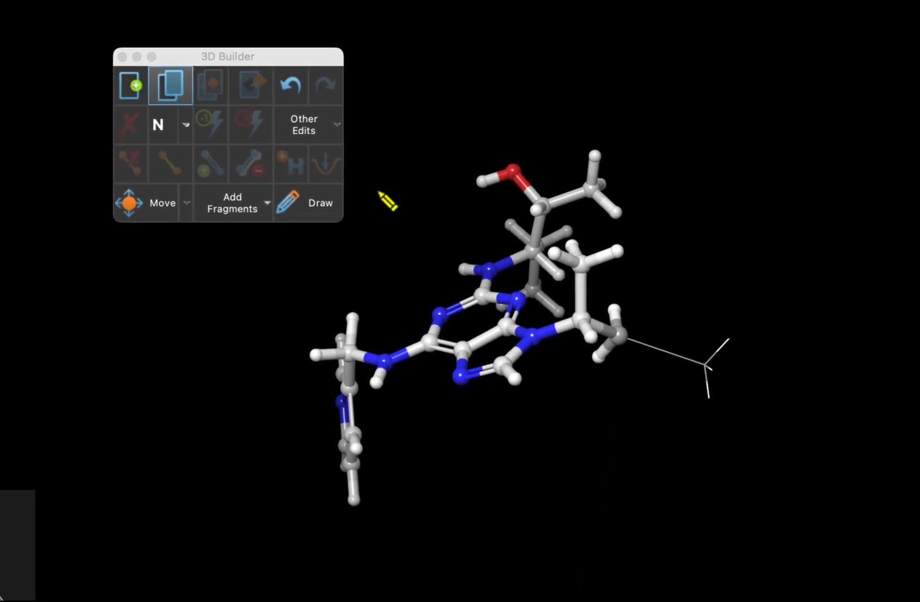
- Add a cyclopentadiene ring fragment at the newly drawn terminal carbon
click(702, 364)
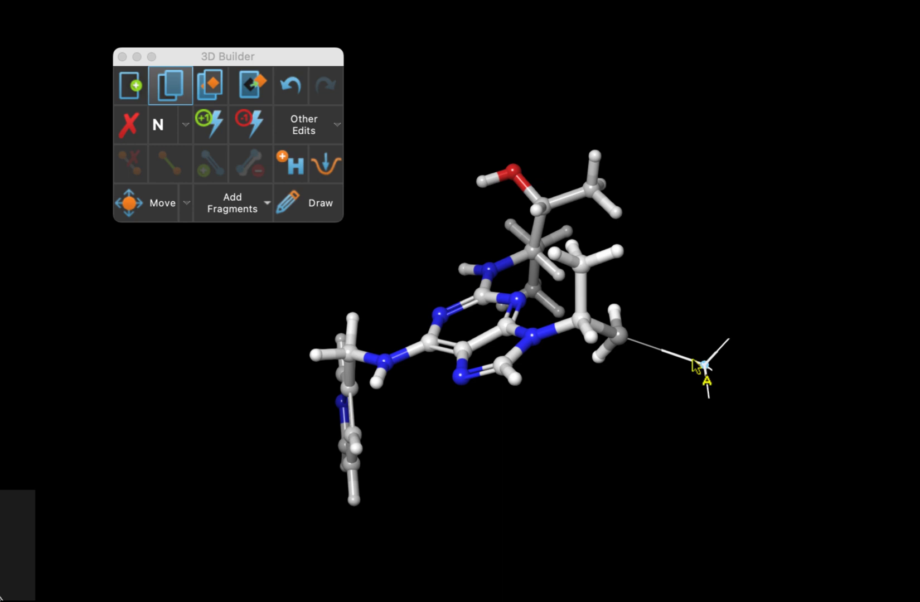
click(247, 214)
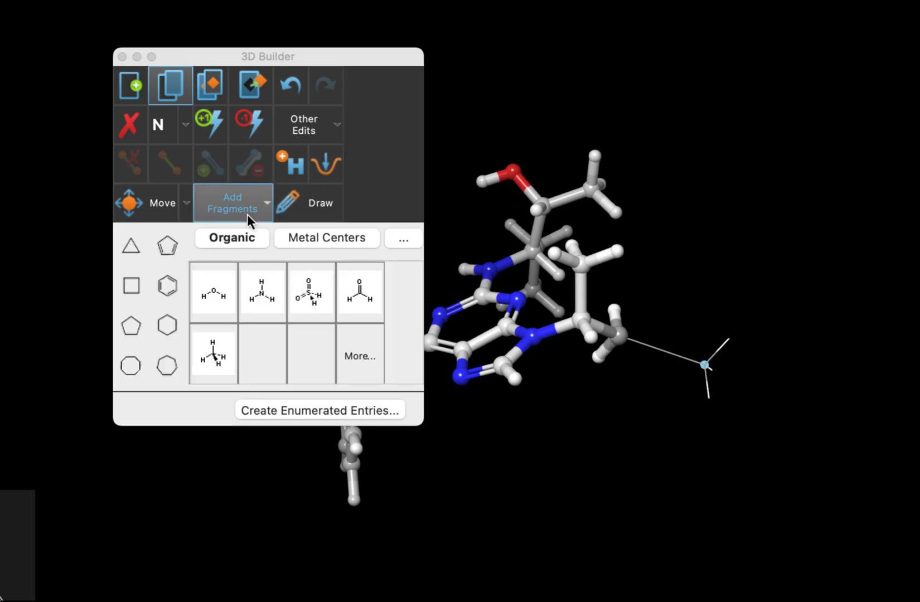
click(171, 251)
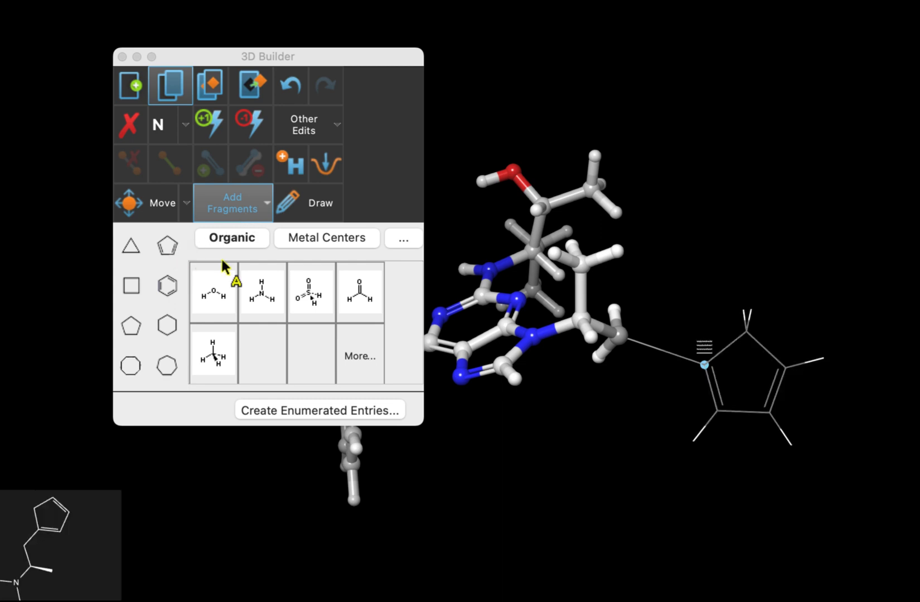
- Change the ring fragment's connection point to its saturated carbon and convert that atom to nitrogen
right_click(702, 352)
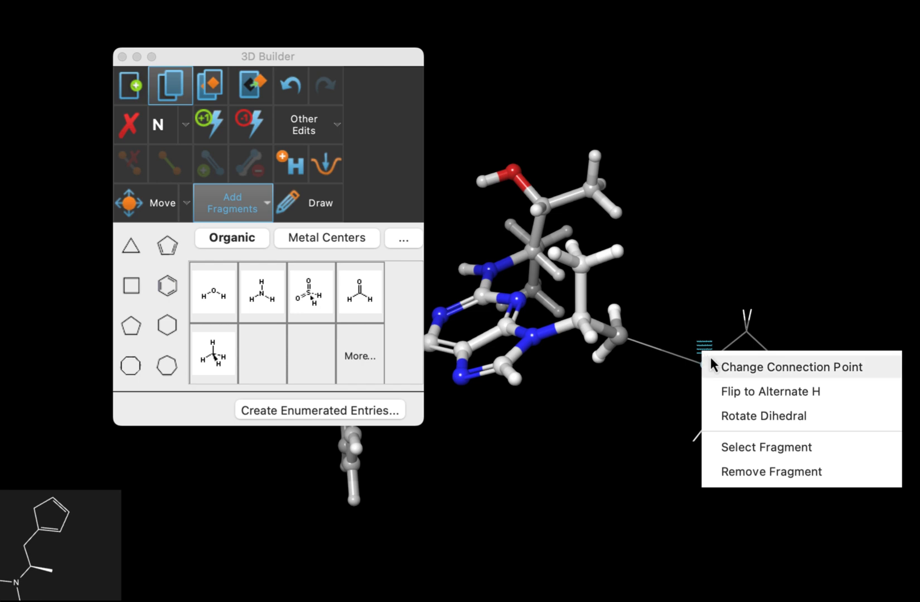
click(728, 369)
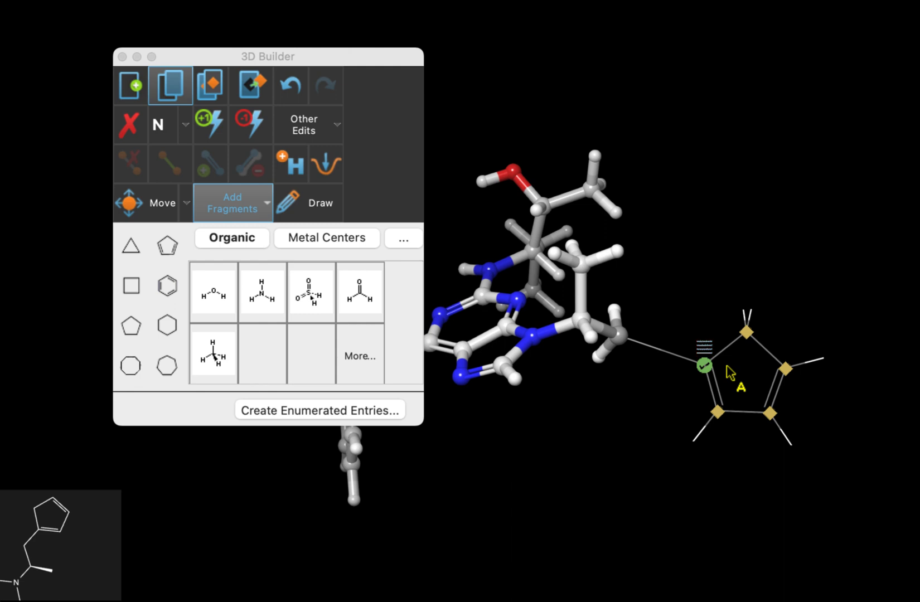
click(748, 340)
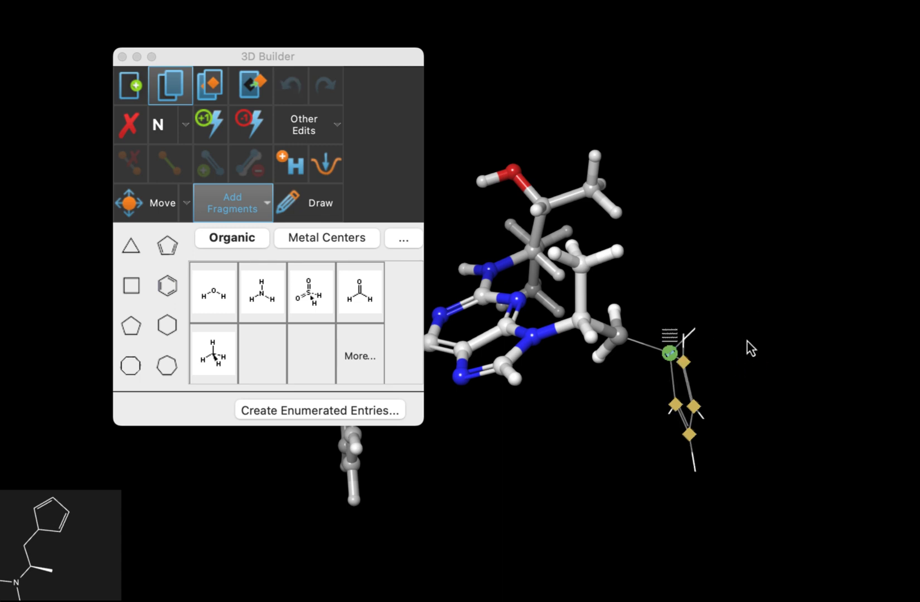
middle_drag(749, 350, 753, 406)
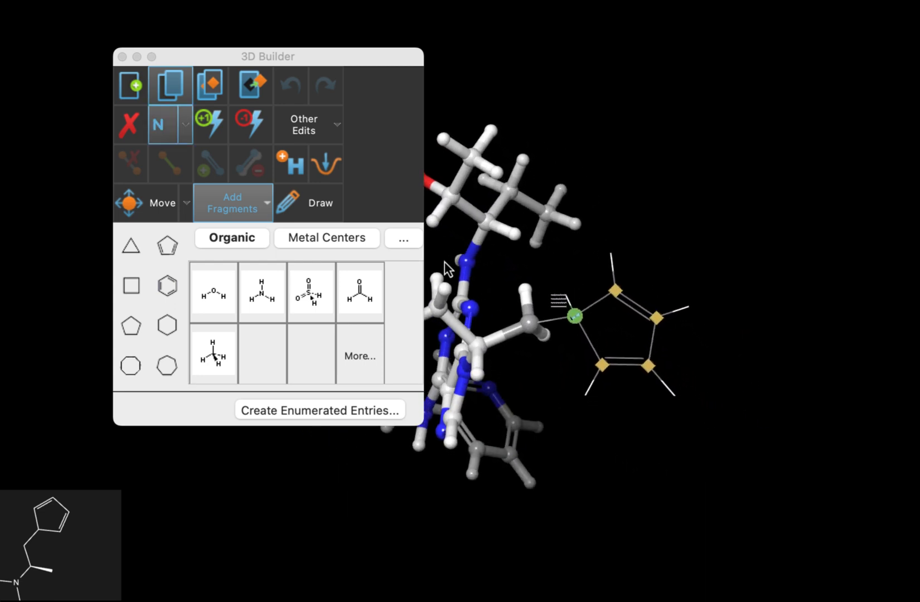
click(163, 128)
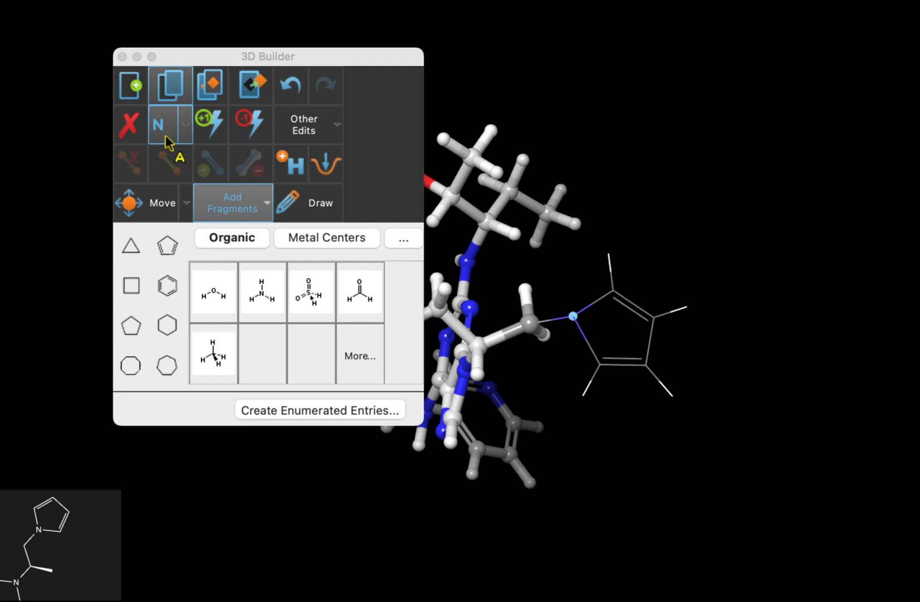
- Browse the N-heterocycles and the list of other categories in the fragment library, and close the fragment choices
click(402, 243)
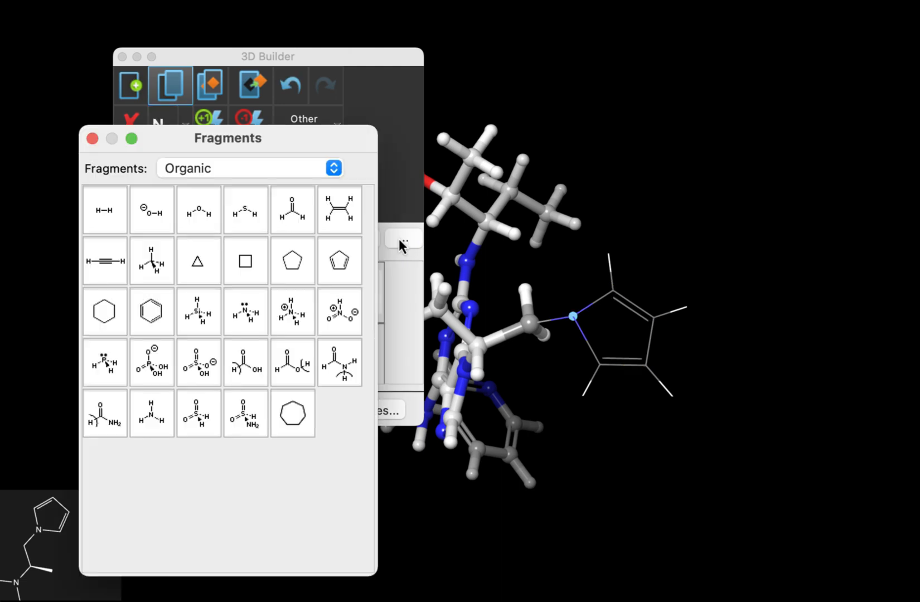
click(334, 168)
click(294, 206)
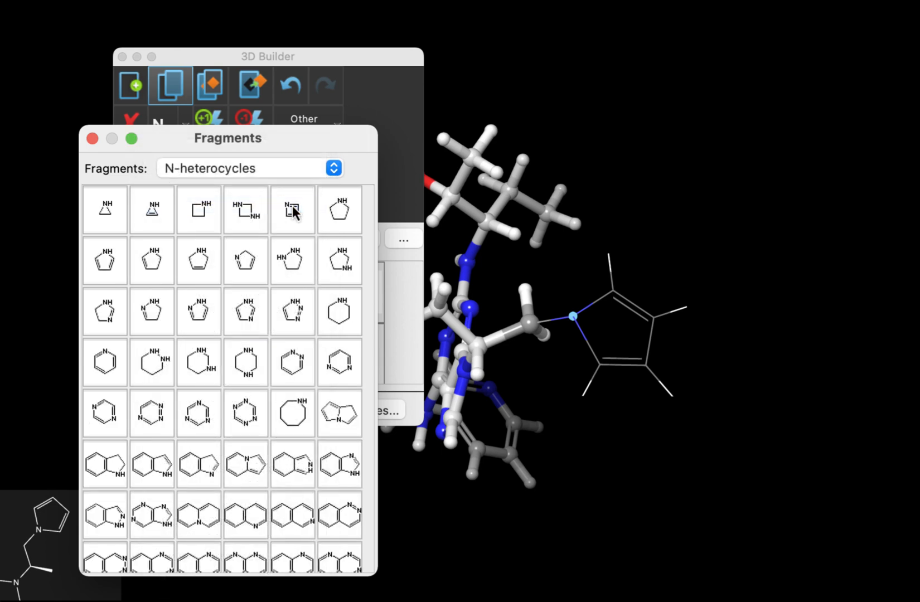
scroll(294, 212, down, 3)
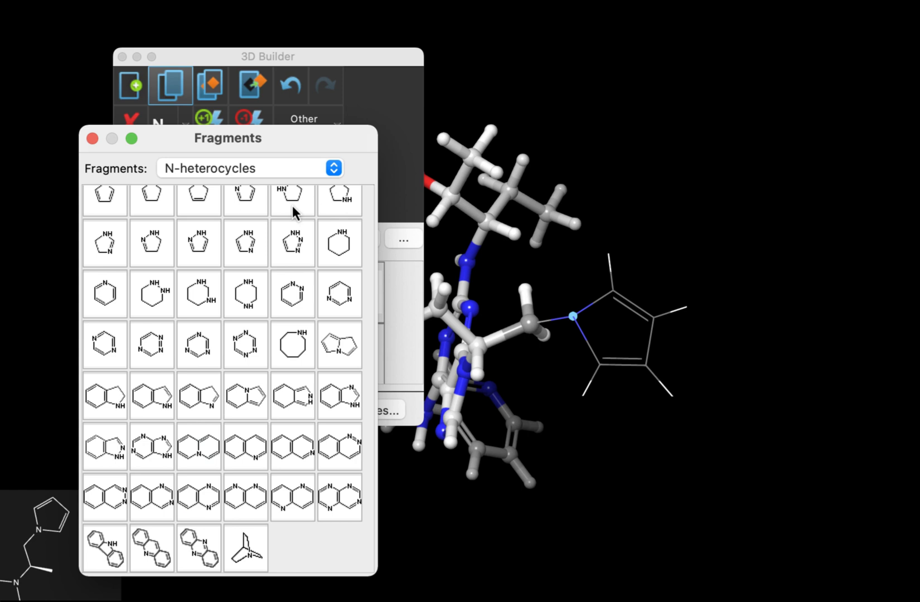
click(332, 172)
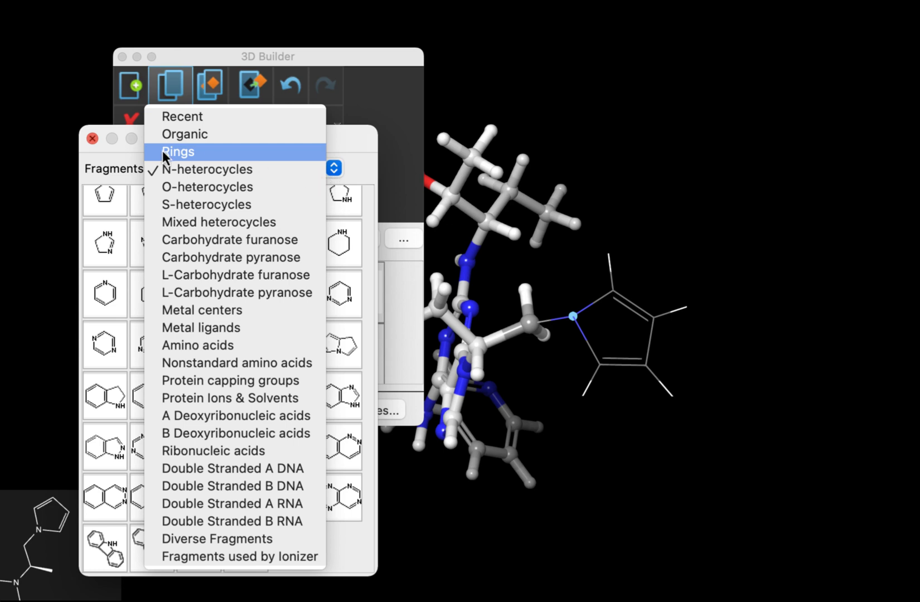
click(92, 139)
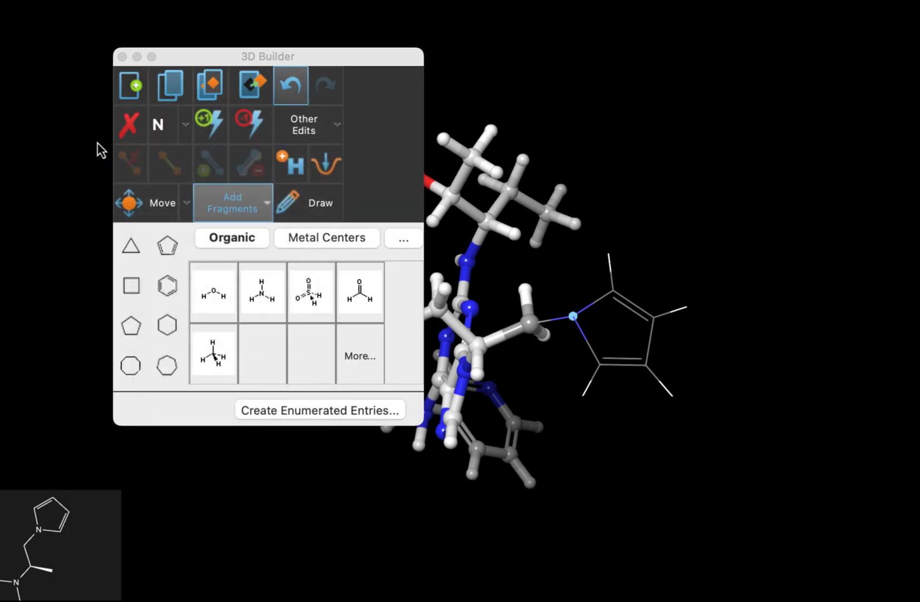
click(264, 200)
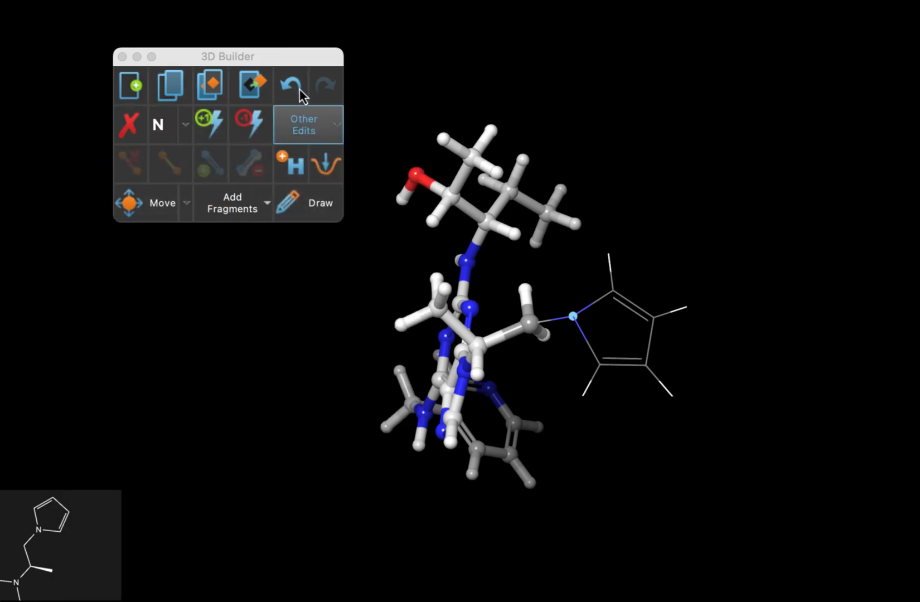